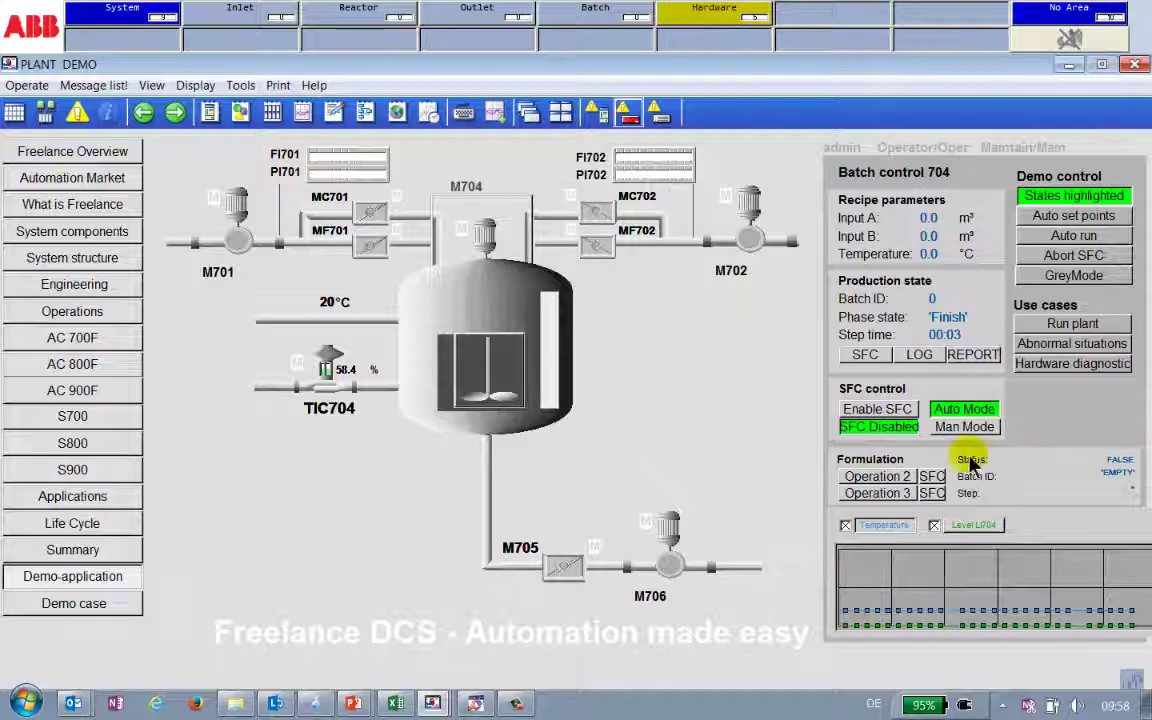
# - Open the Phase02 faceplate, move it to the left, and place the Formulation window over the plant display
pyautogui.click(860, 477)
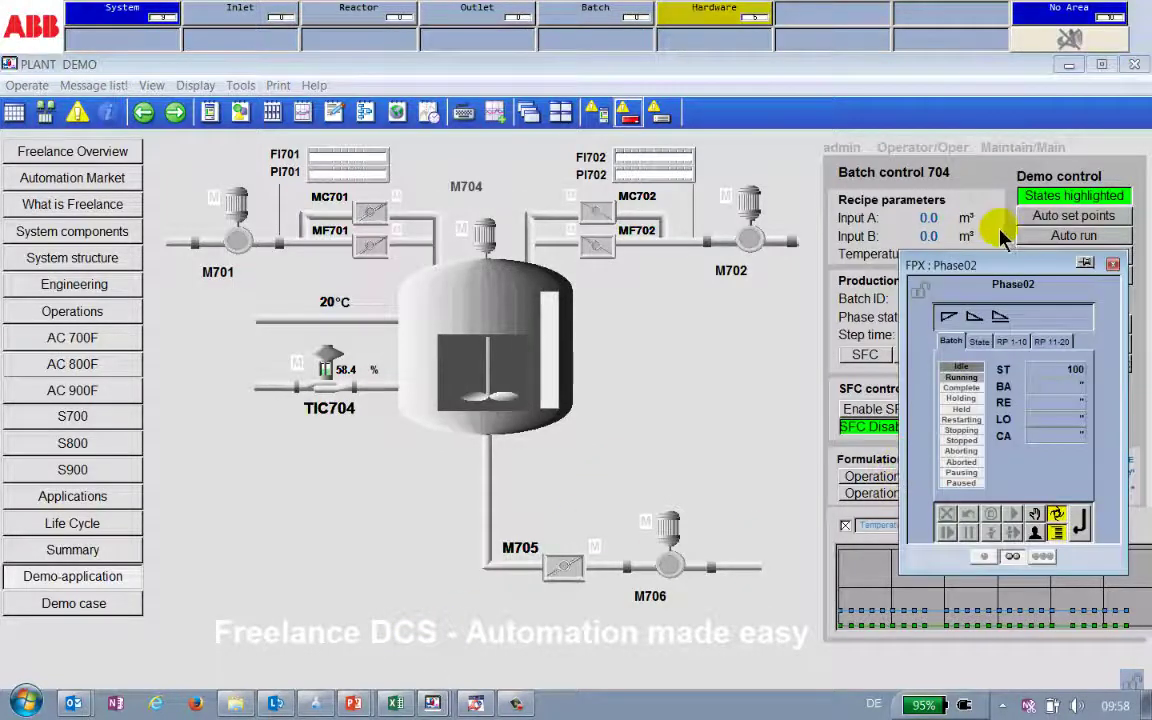
pyautogui.moveTo(1000, 262); pyautogui.dragTo(100, 296)
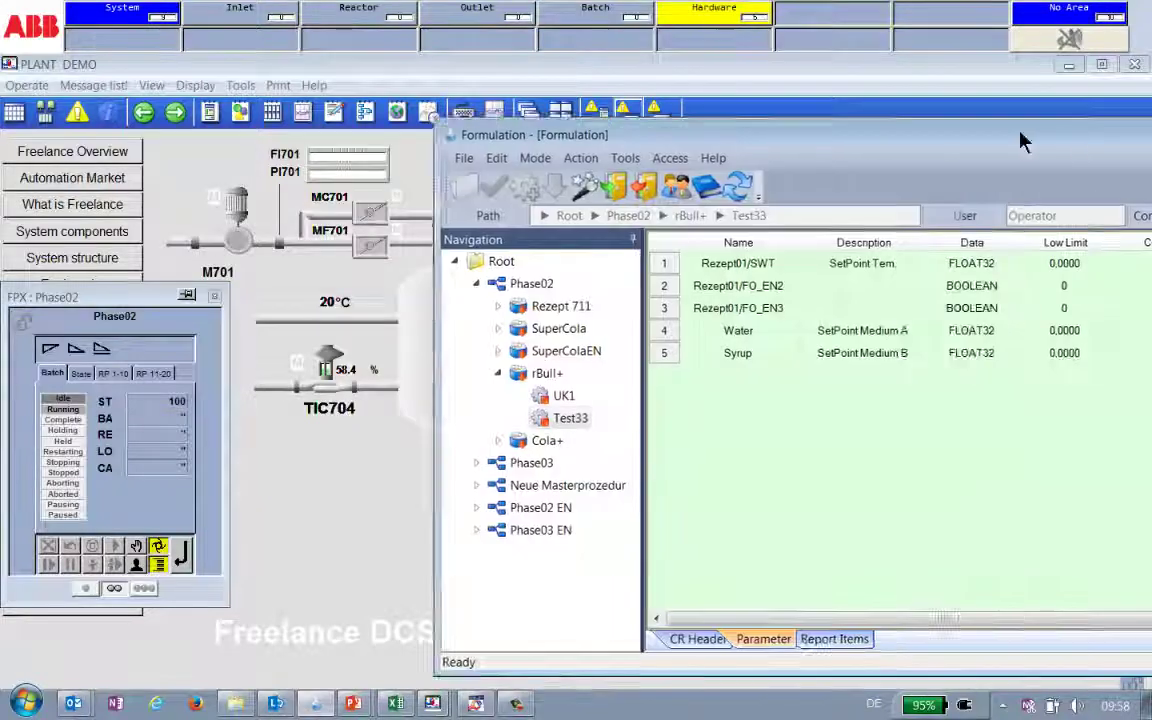
pyautogui.moveTo(917, 116); pyautogui.dragTo(804, 75)
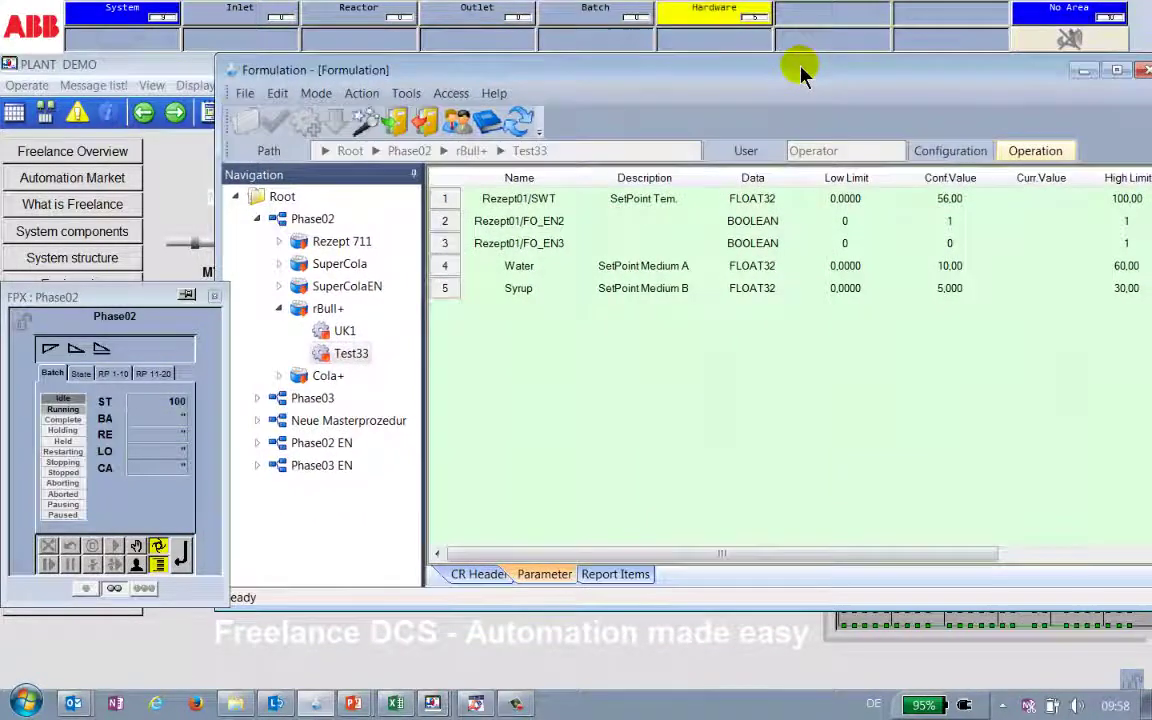
# - Create a control recipe from master recipe rBull+ with the batch size reduced to 50,35 m³
pyautogui.click(326, 310)
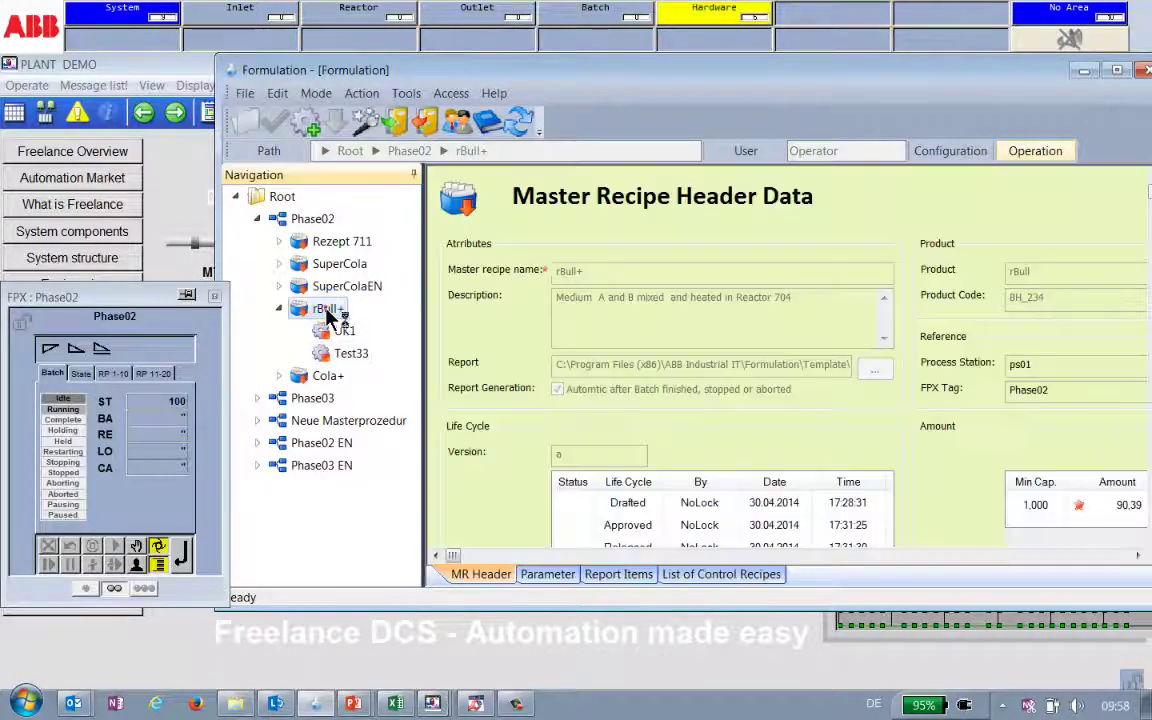
pyautogui.click(311, 128)
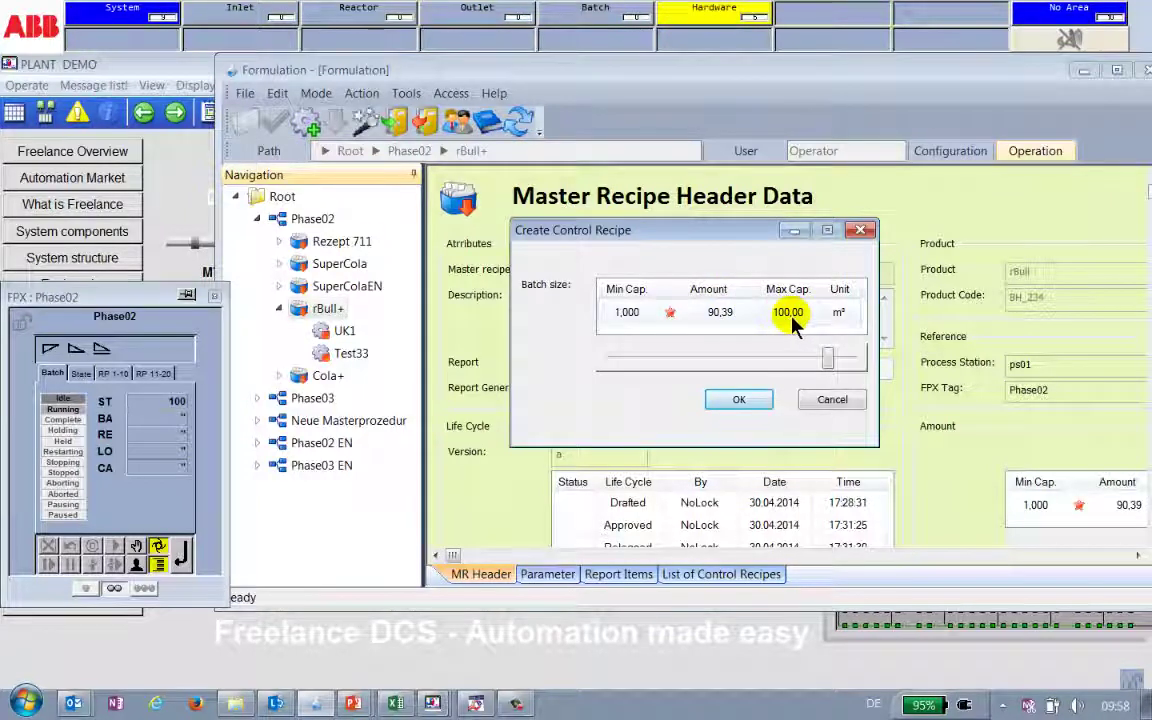
pyautogui.moveTo(828, 360); pyautogui.dragTo(729, 352)
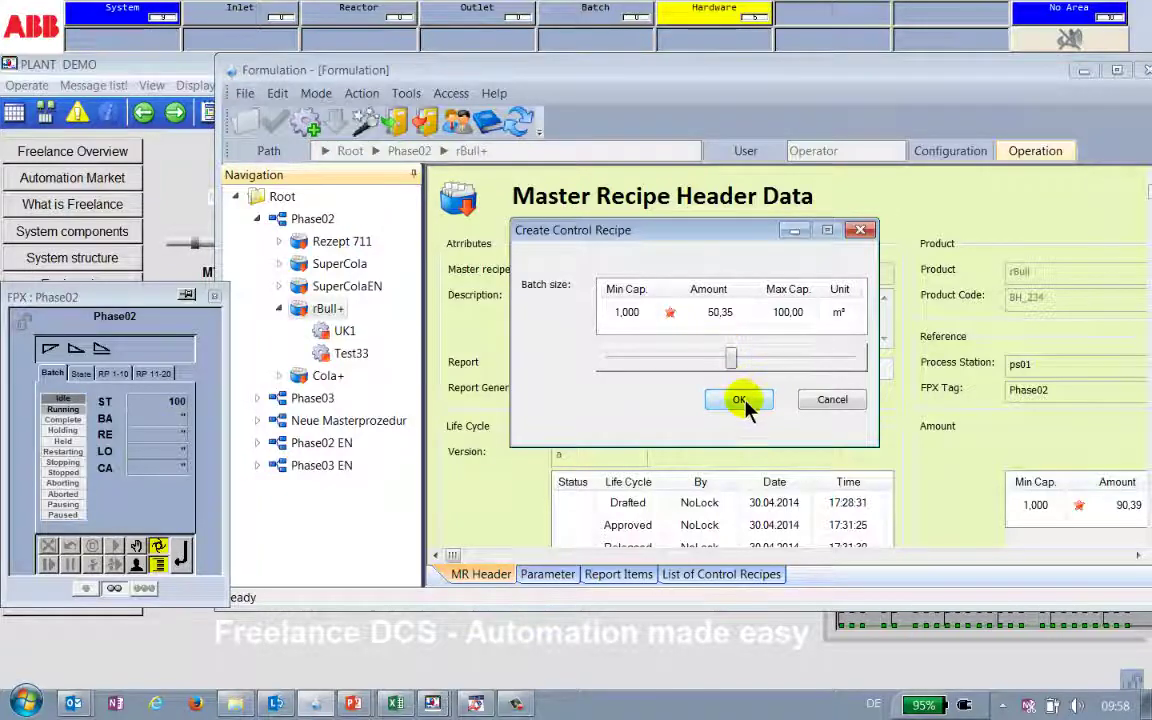
pyautogui.click(739, 400)
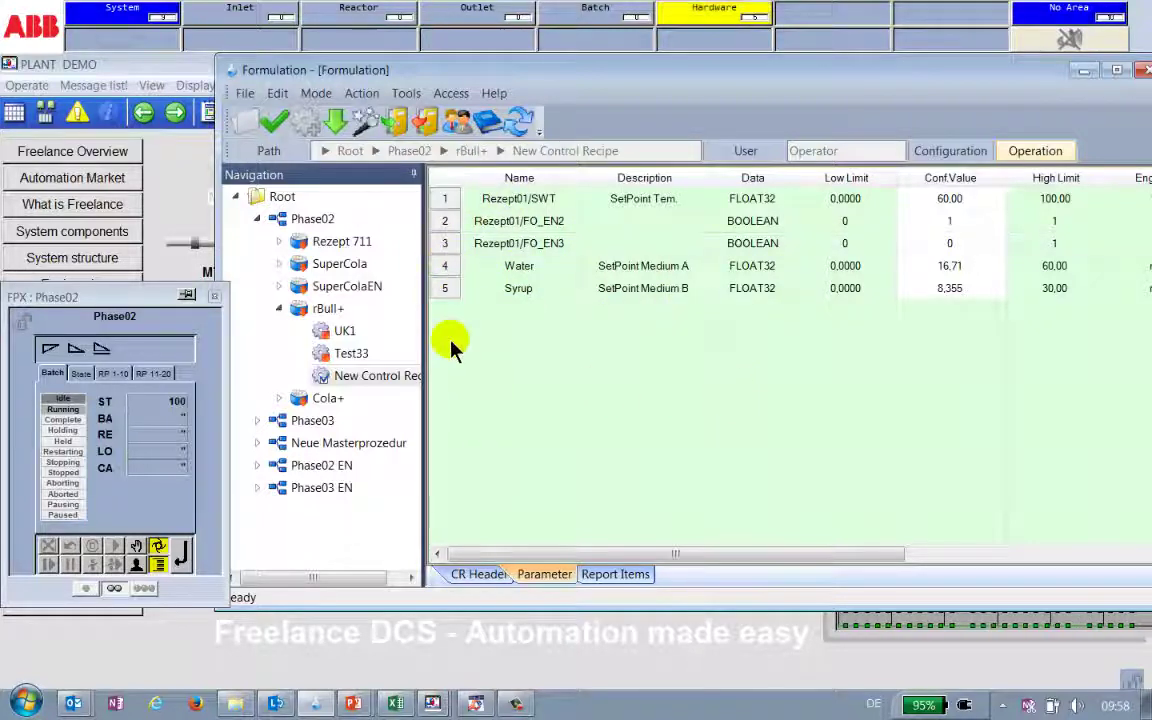
# - Rename the new control recipe to RB_Italy in its header and save it when switching to parameters
pyautogui.click(479, 576)
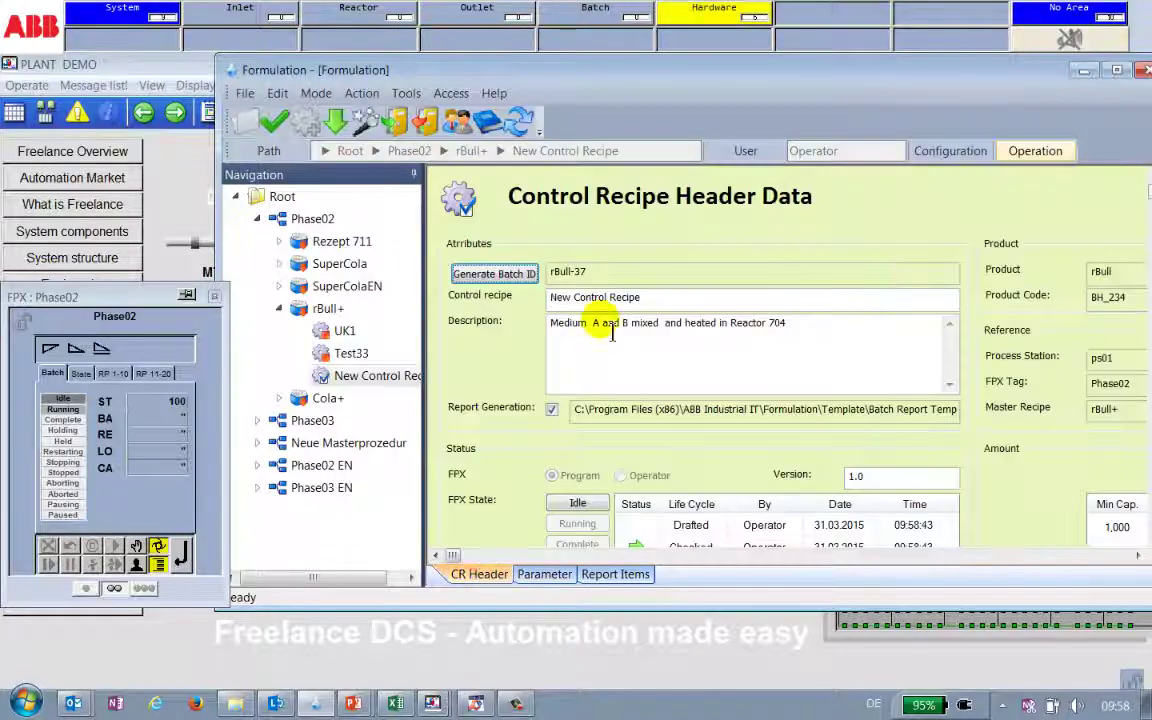
pyautogui.tripleClick(627, 298)
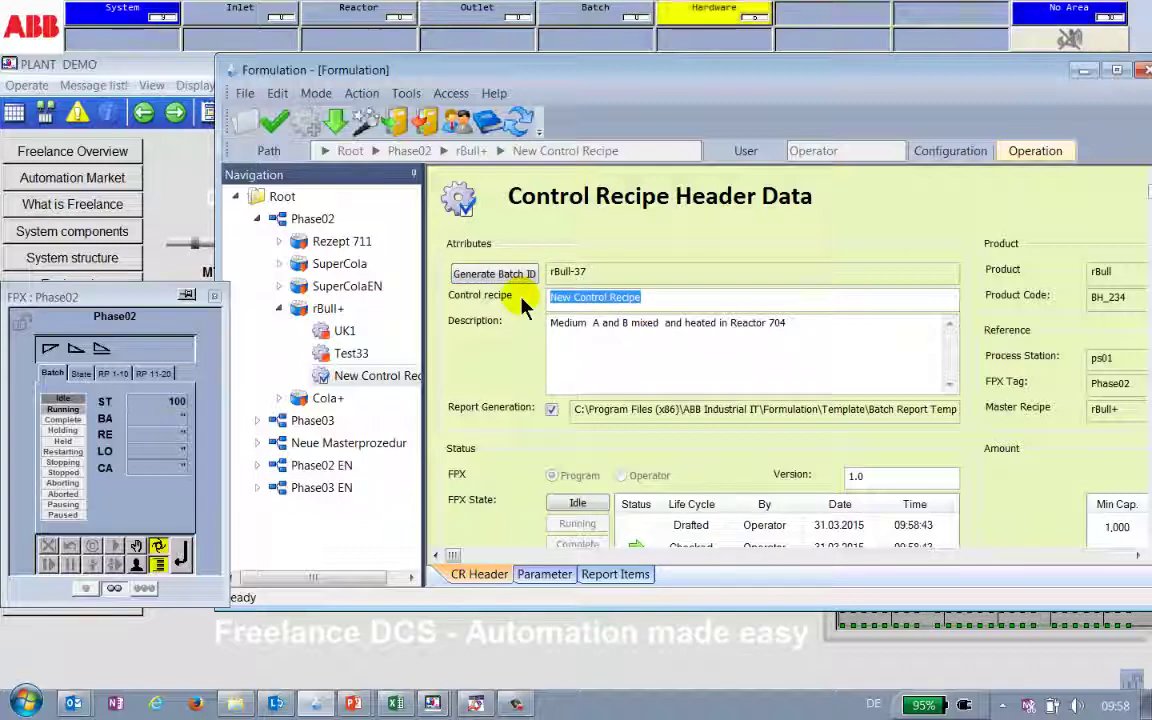
pyautogui.write('RB_Italy')
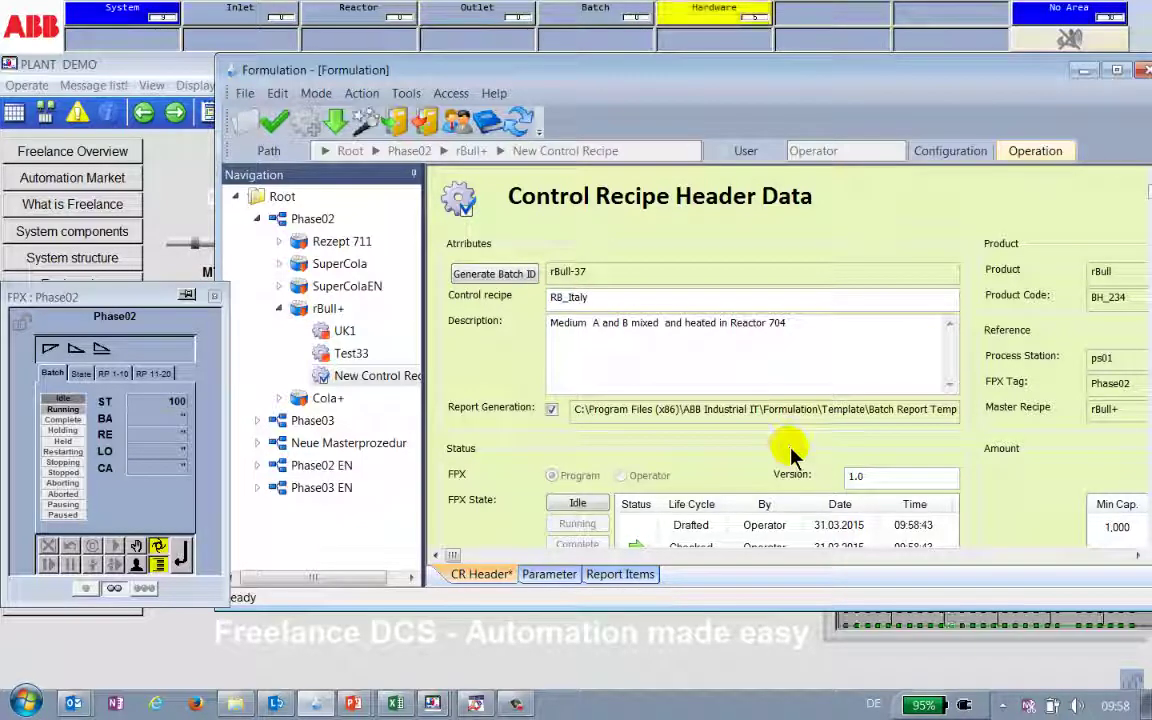
pyautogui.click(547, 576)
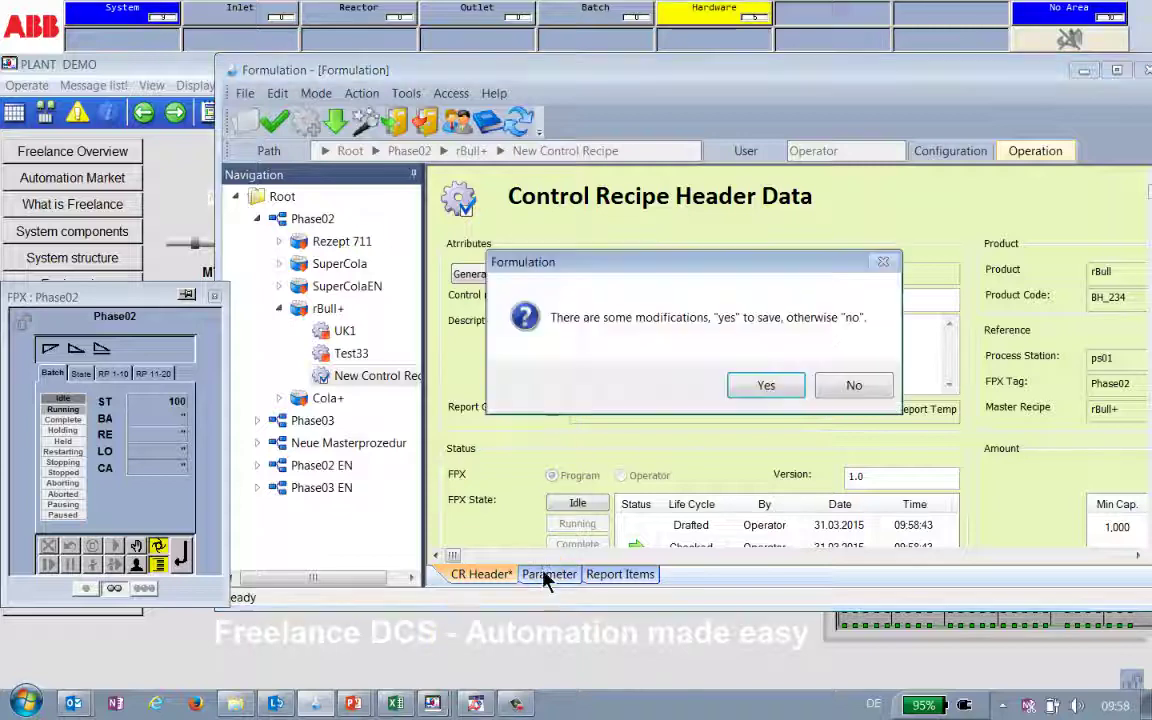
pyautogui.click(764, 386)
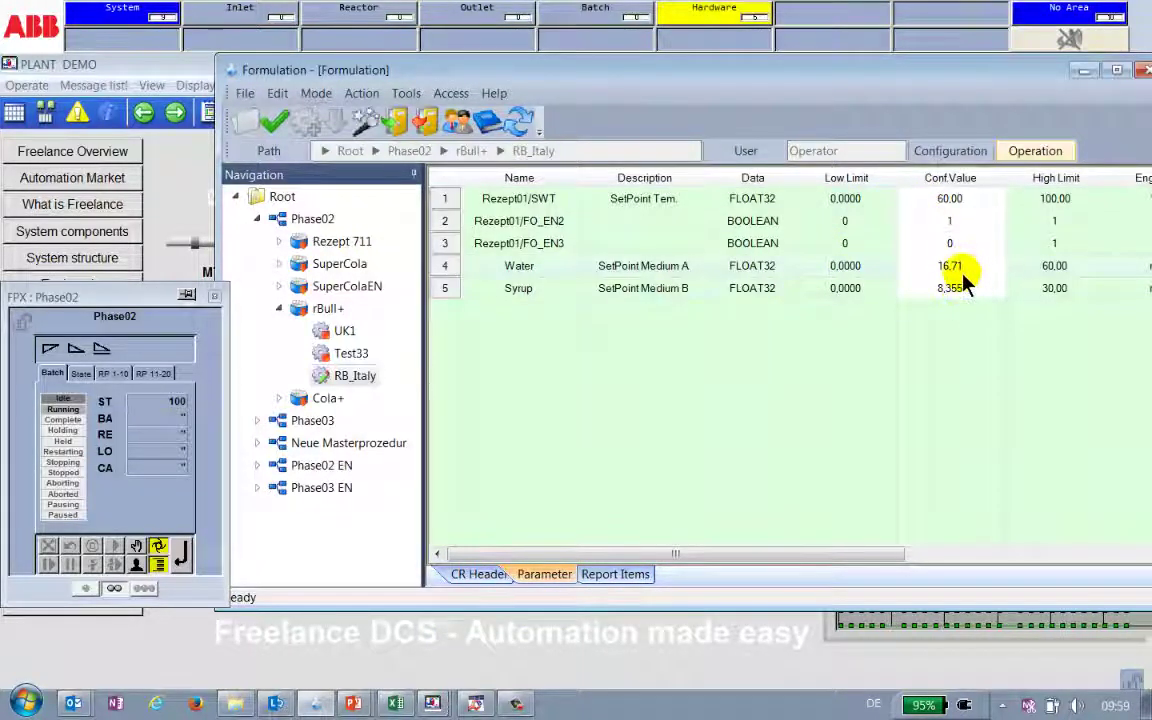
# - Set RB_Italy's Rezept01/SWT configured temperature value to 56,00
pyautogui.doubleClick(942, 203)
pyautogui.click(950, 200)
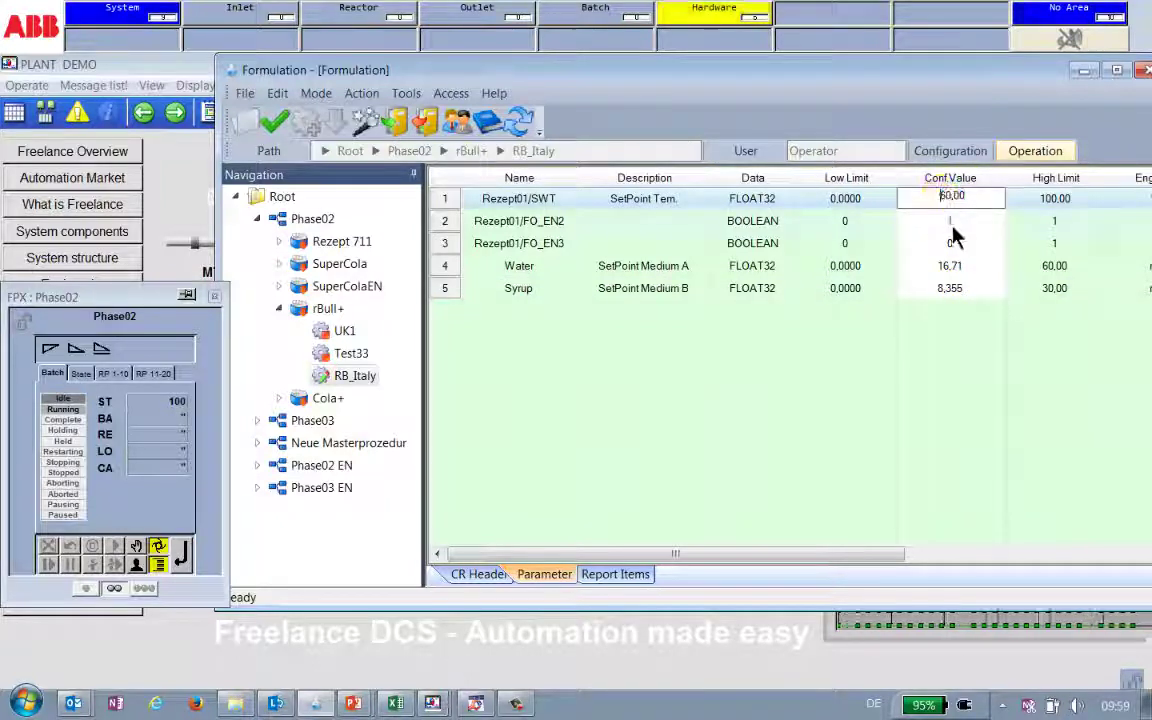
pyautogui.write(',00')
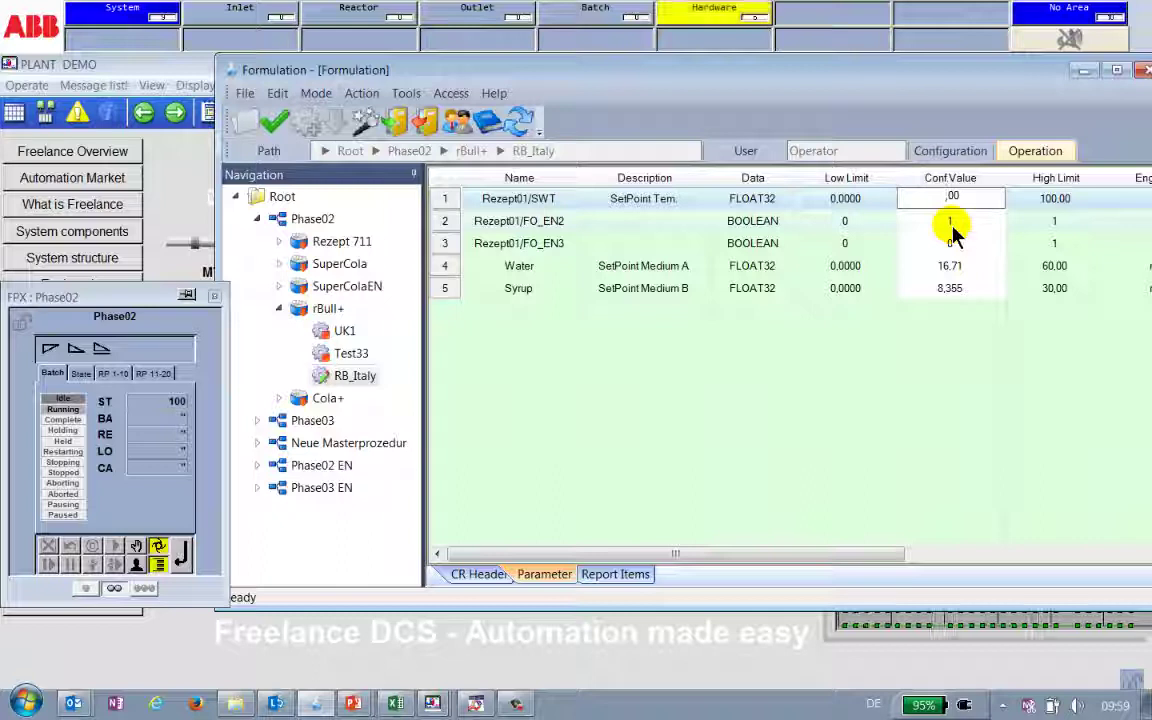
pyautogui.write('56')
pyautogui.press('Return')
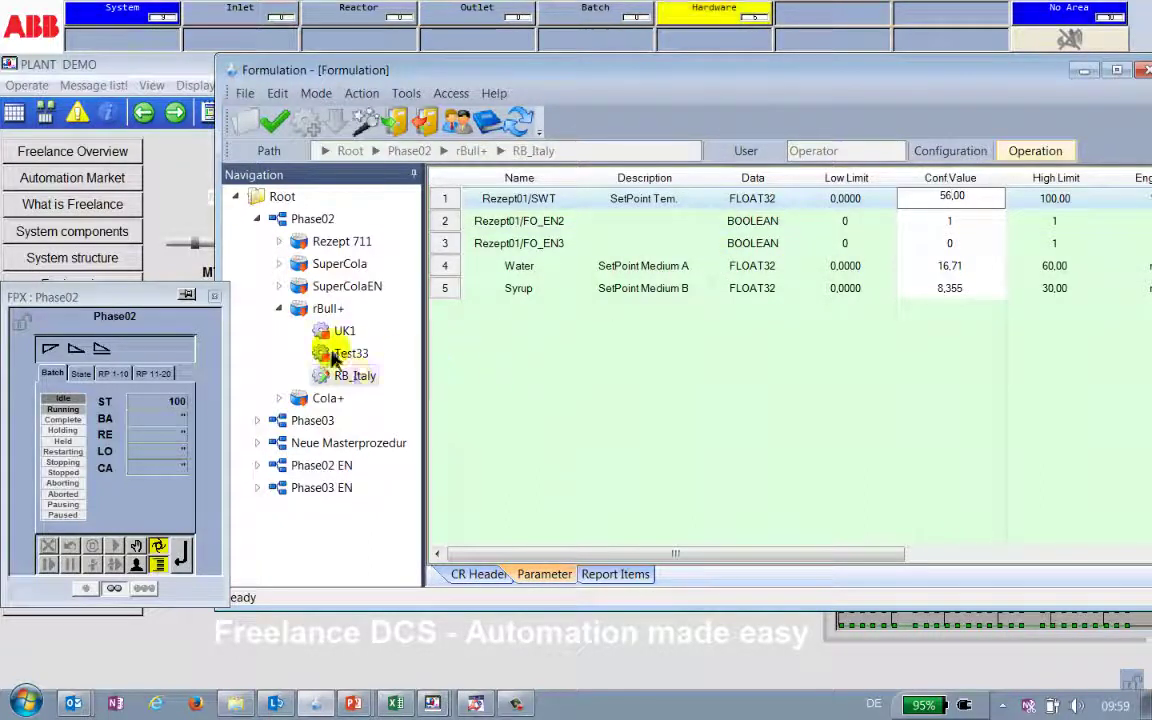
# - Check RB_Italy, download it to the controller, and move the Formulation window aside
pyautogui.click(277, 124)
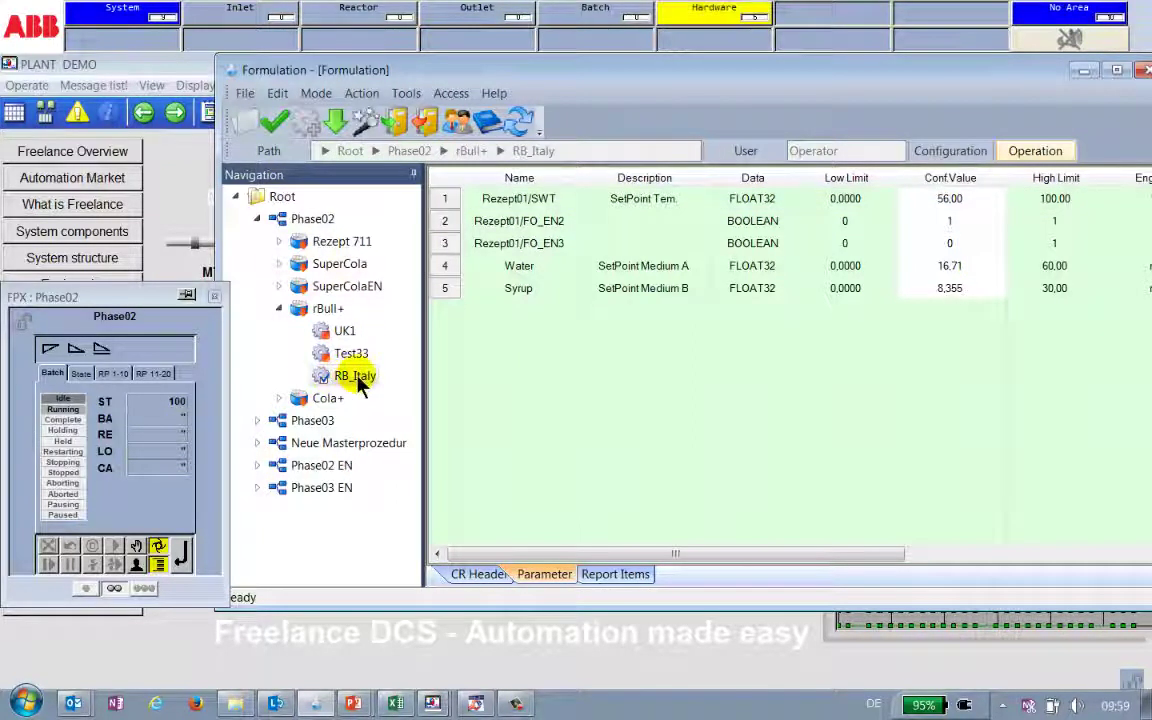
pyautogui.click(335, 122)
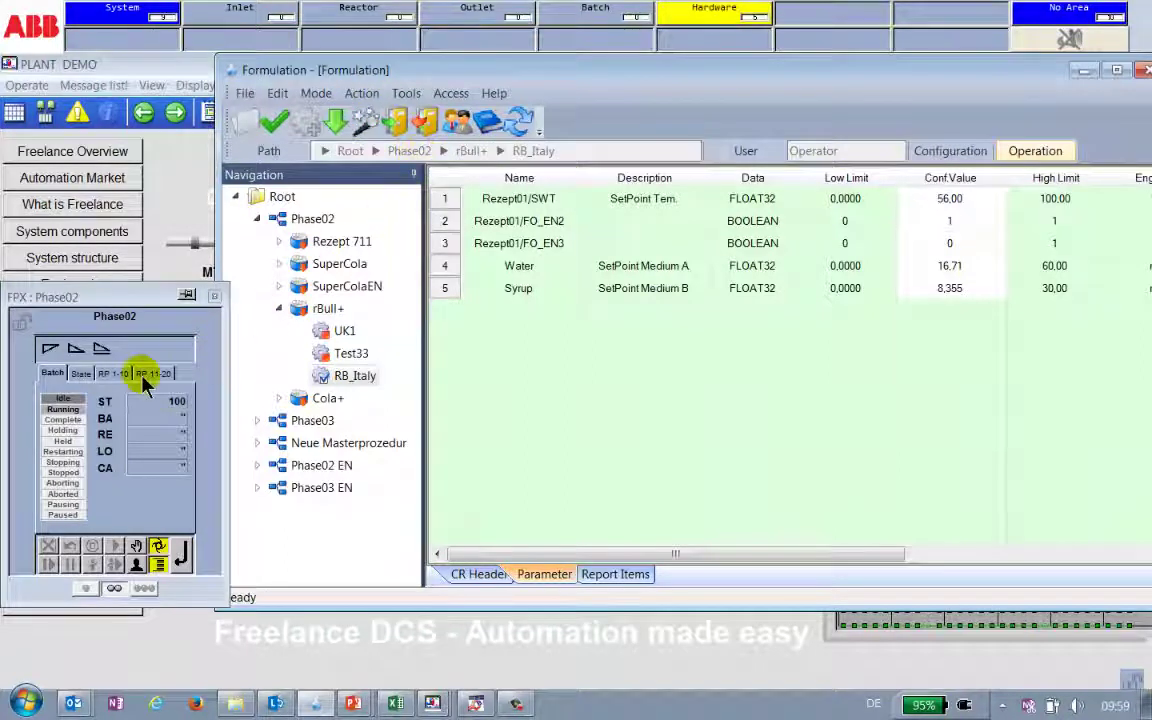
pyautogui.moveTo(578, 69); pyautogui.dragTo(1095, 121)
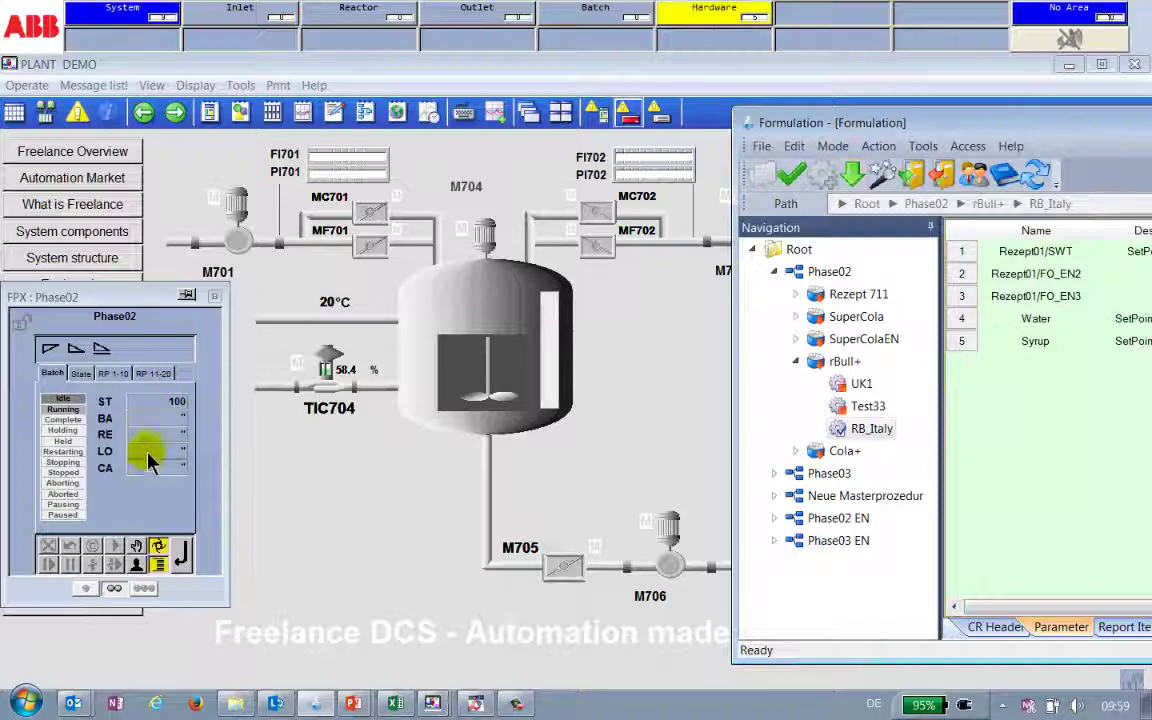
# - Download RB_Italy to Phase02 as batch rBull-37 and bring the Reactor 704 plant display back
pyautogui.click(852, 175)
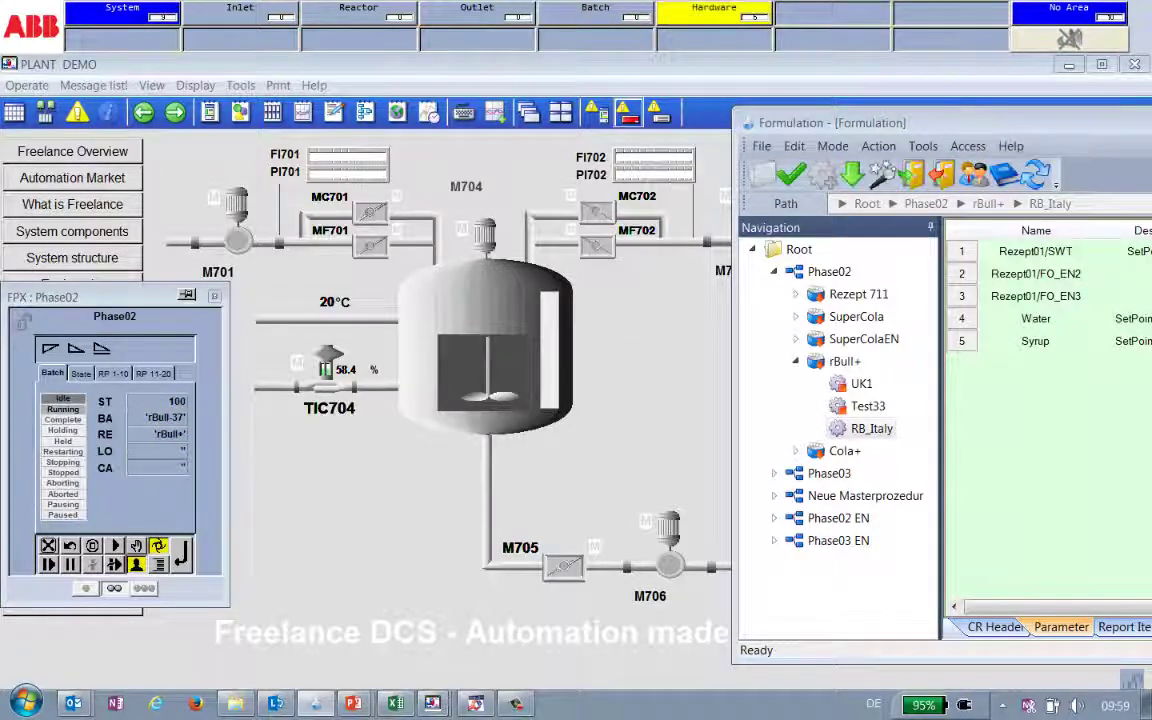
pyautogui.click(1052, 113)
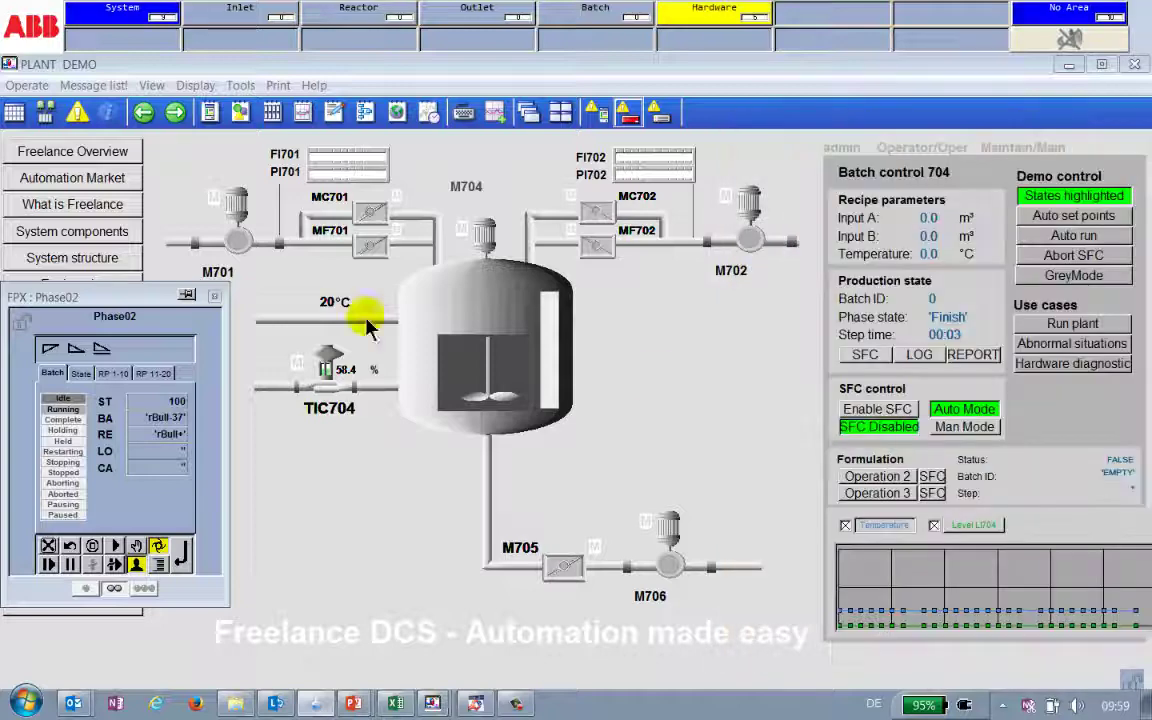
# - Start and confirm batch rBull-37 on Phase02, view the Operation 2 sequence chart, then return to the plant overview
pyautogui.click(115, 547)
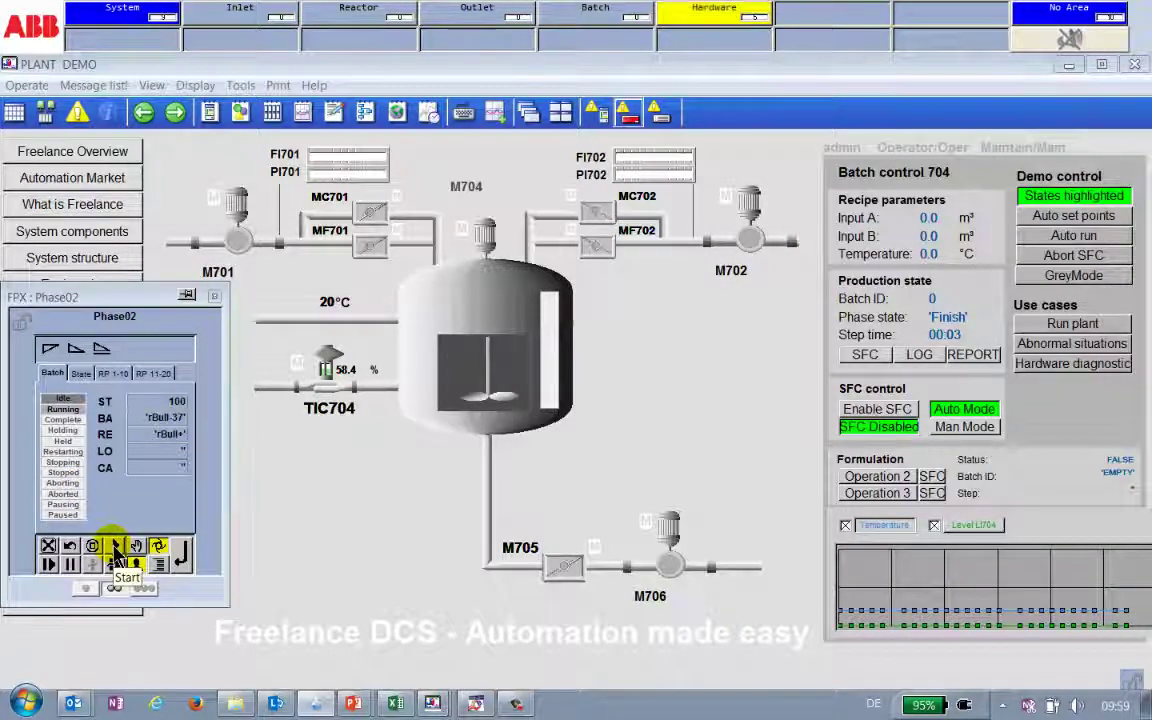
pyautogui.click(181, 558)
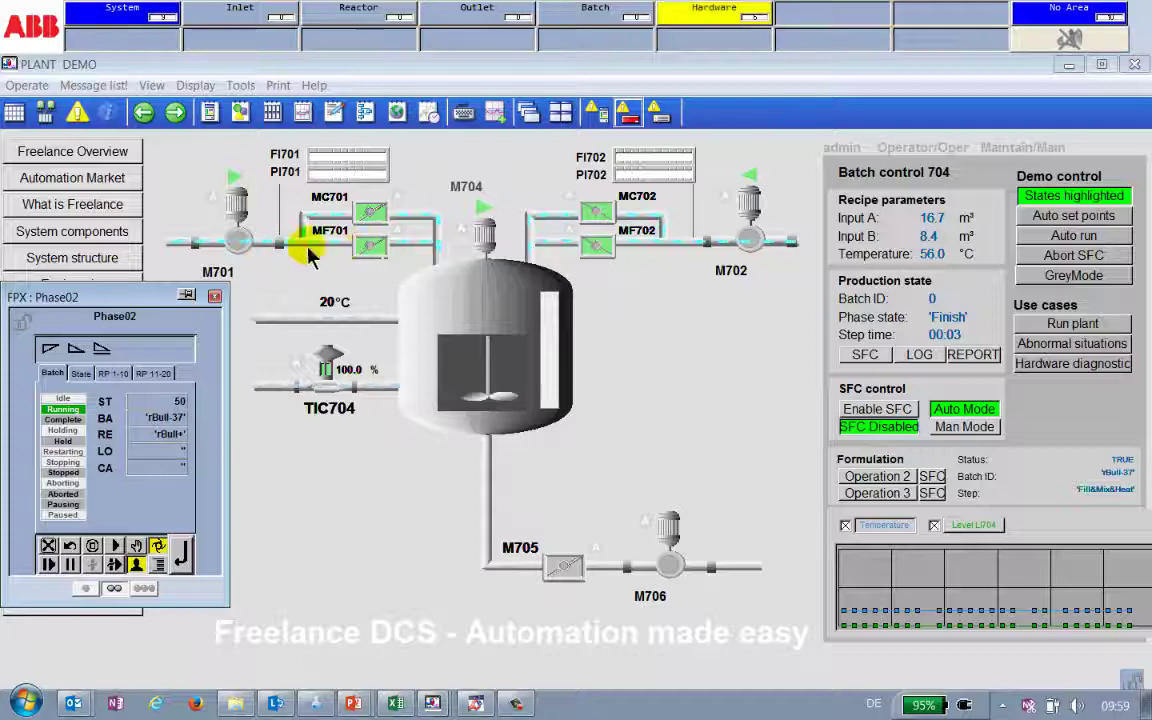
pyautogui.moveTo(722, 243)
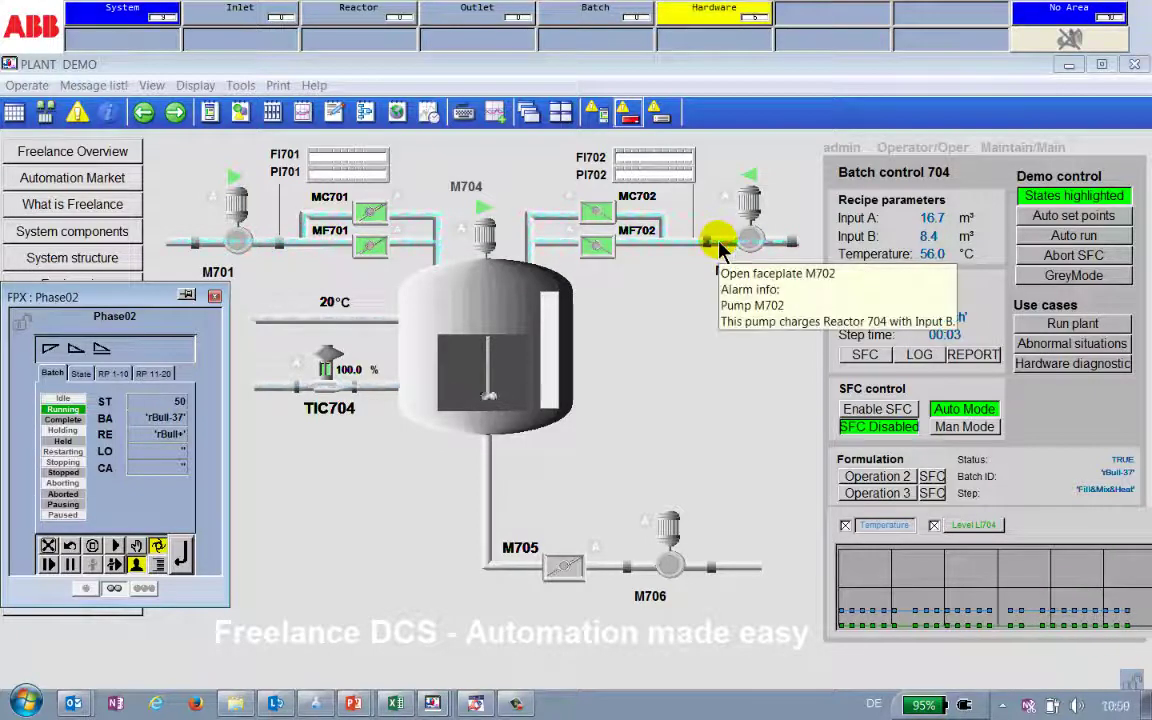
pyautogui.click(935, 477)
pyautogui.moveTo(148, 308); pyautogui.dragTo(877, 305)
pyautogui.moveTo(280, 372)
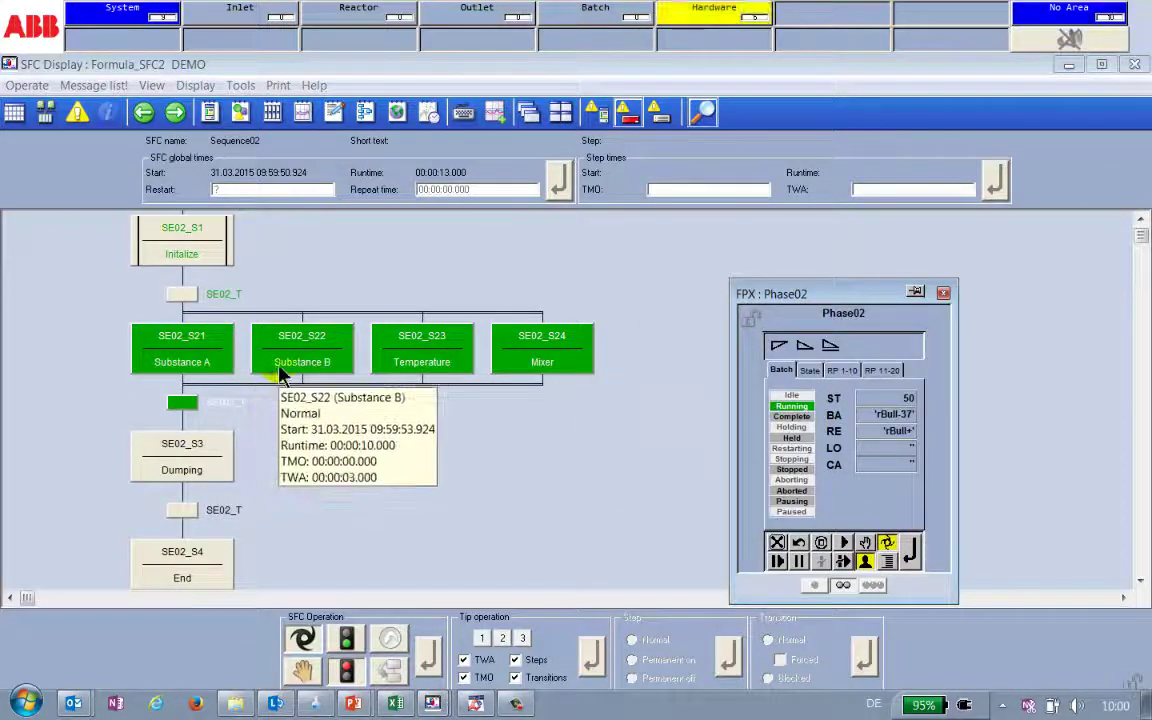
pyautogui.moveTo(537, 366)
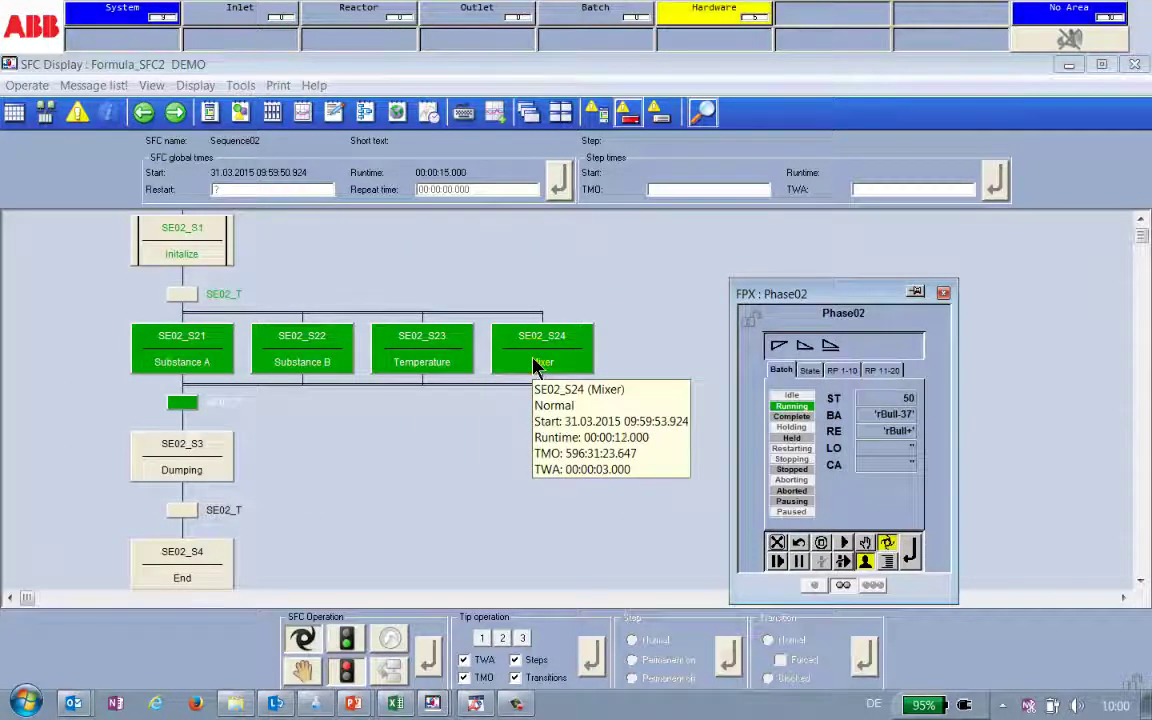
pyautogui.click(143, 113)
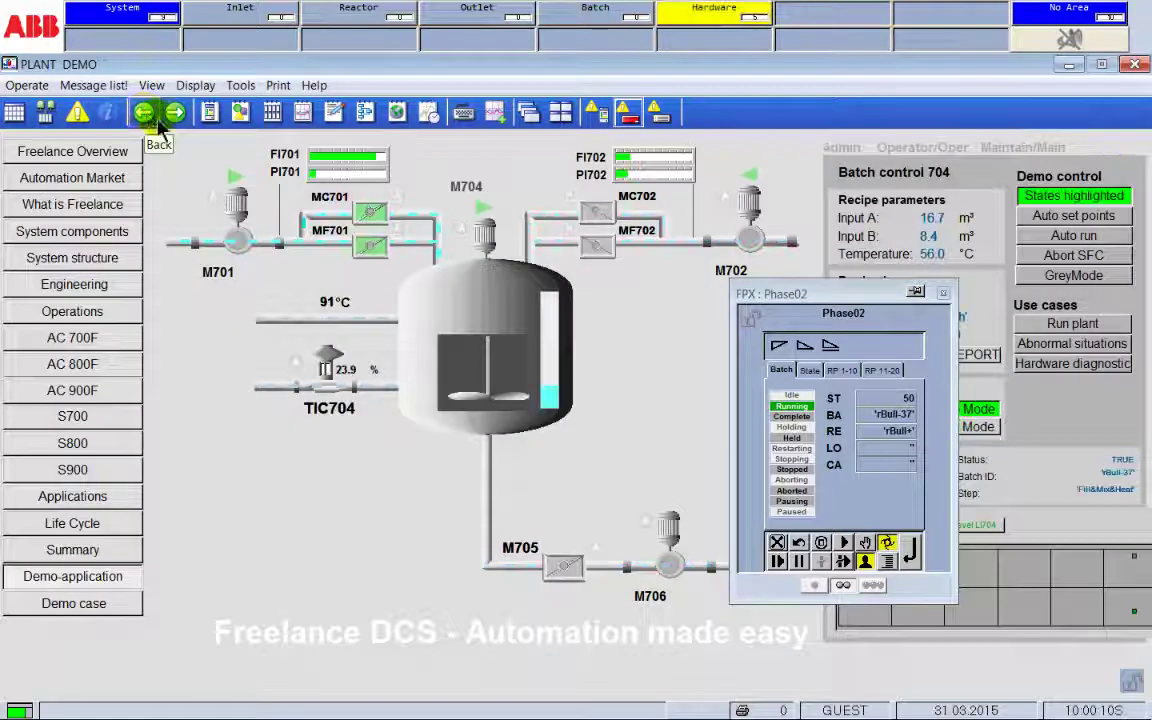
# - Let batch rBull-37 finish until Phase02 is idle, then reopen Phase02's recipe formulation
pyautogui.moveTo(838, 288); pyautogui.dragTo(888, 143)
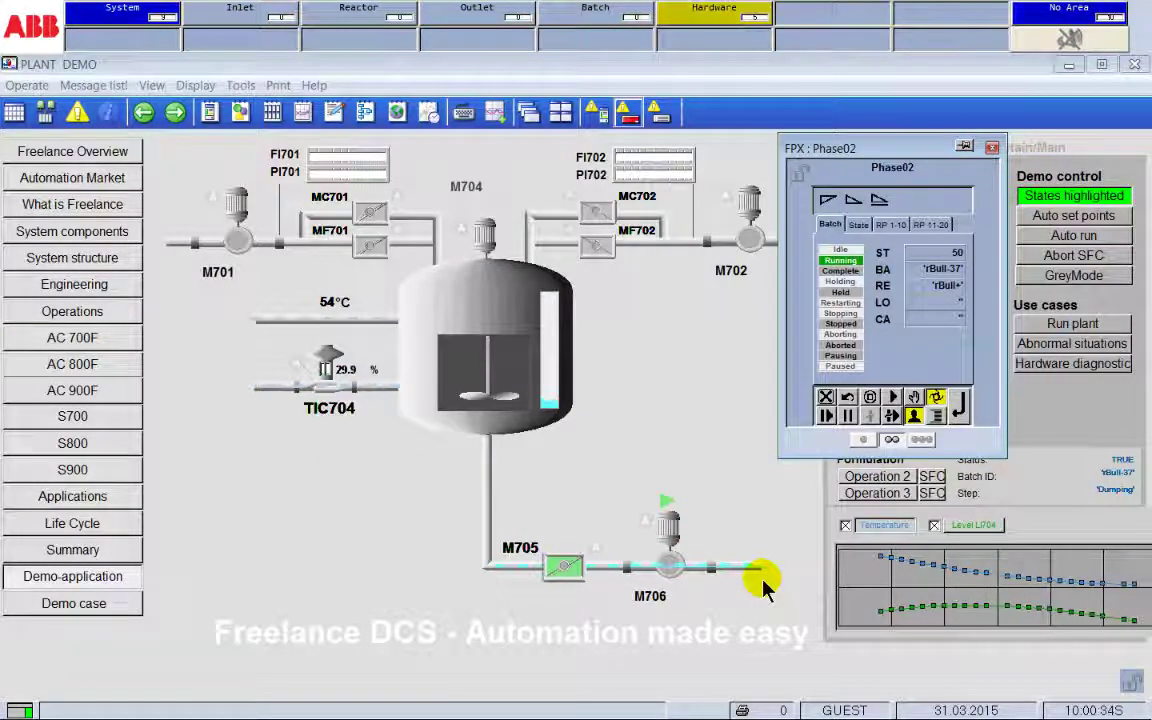
pyautogui.moveTo(930, 152); pyautogui.dragTo(192, 280)
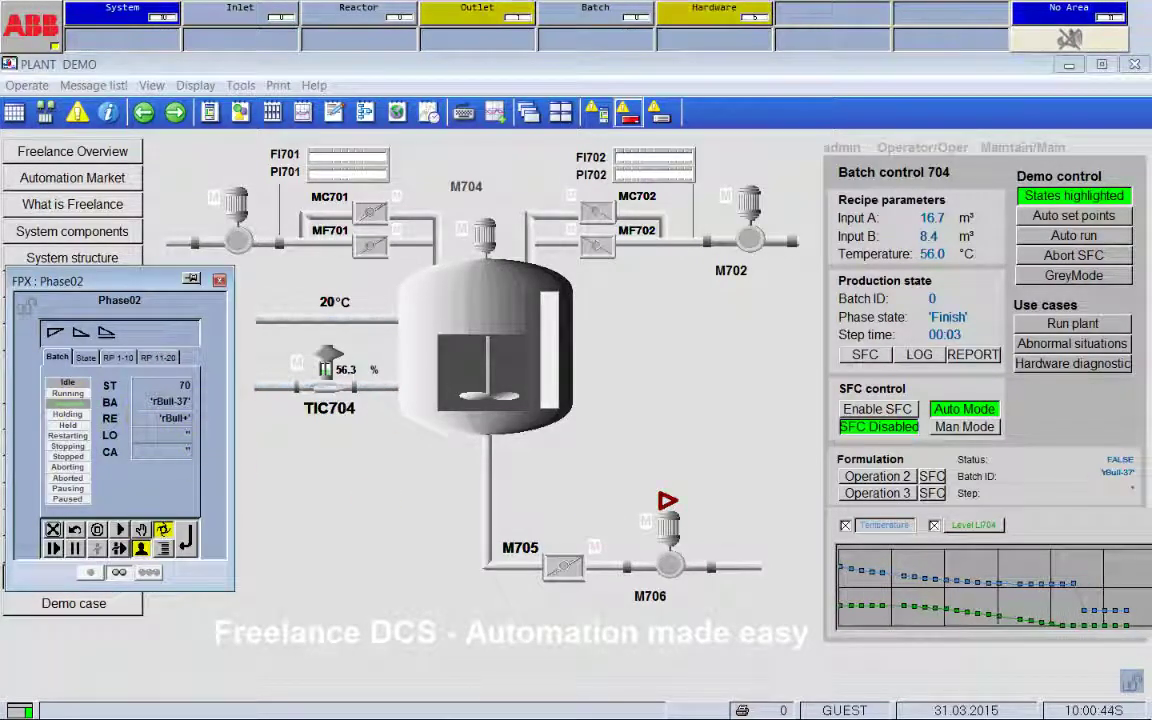
pyautogui.click(163, 529)
# - Open the batch report for RB_Italy from its context menu in the recipe tree
pyautogui.moveTo(983, 204); pyautogui.dragTo(703, 103)
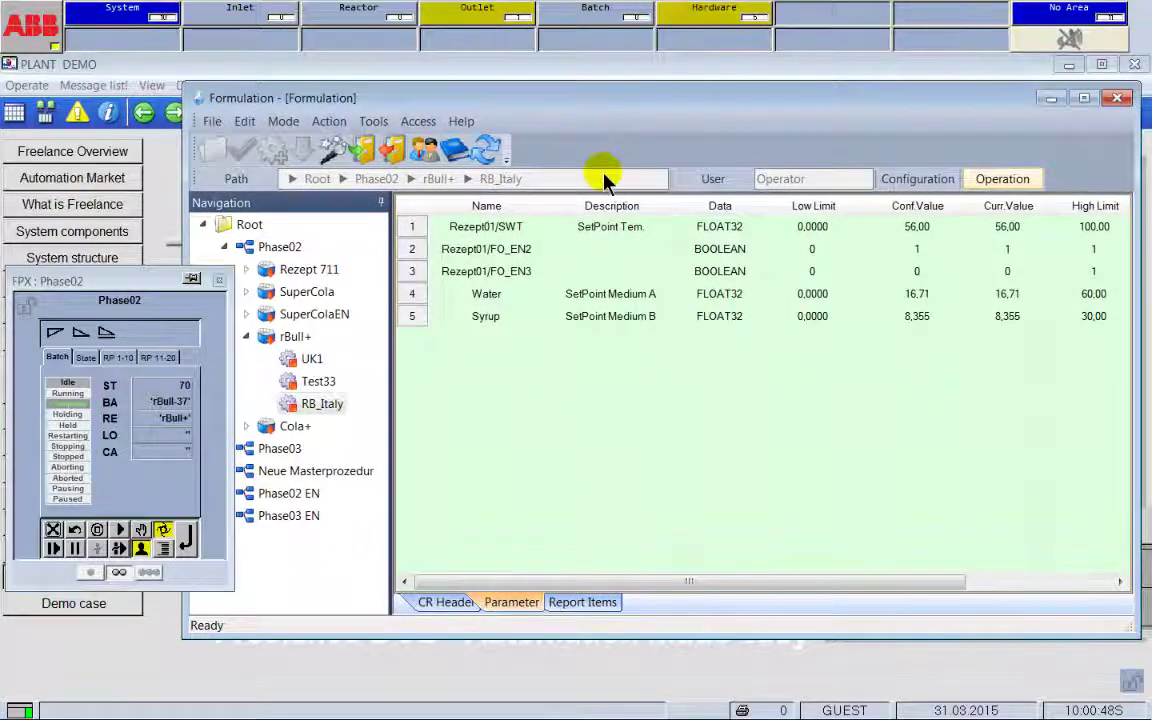
pyautogui.rightClick(325, 405)
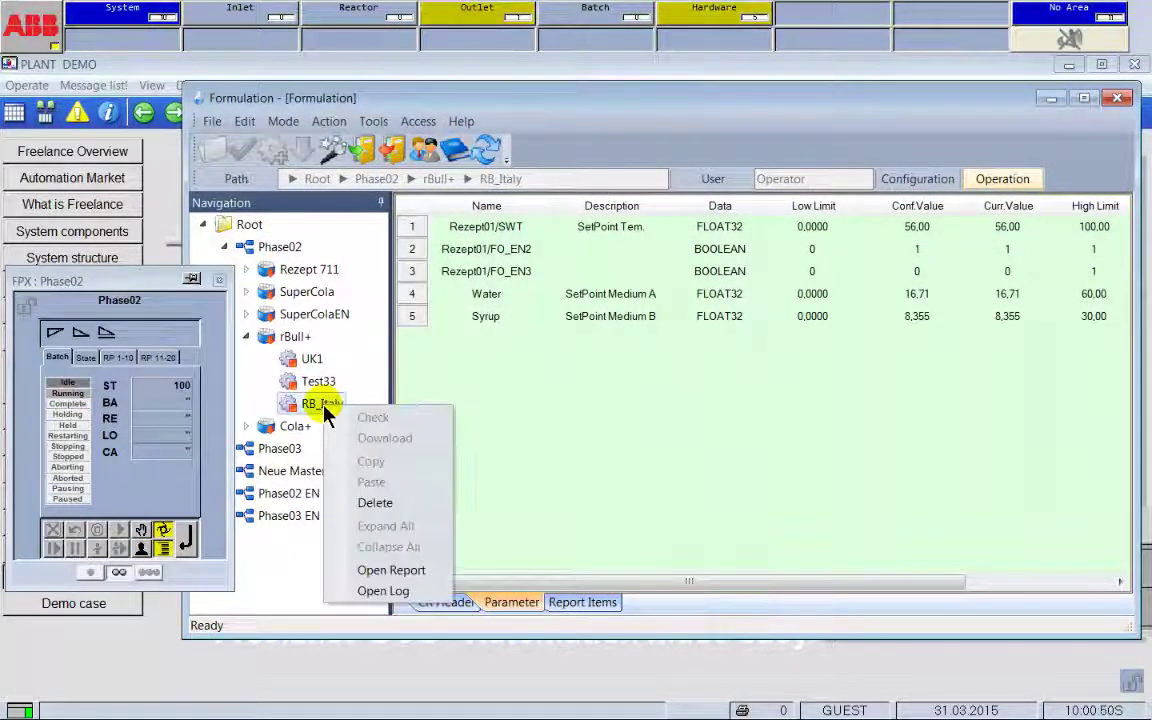
pyautogui.click(405, 572)
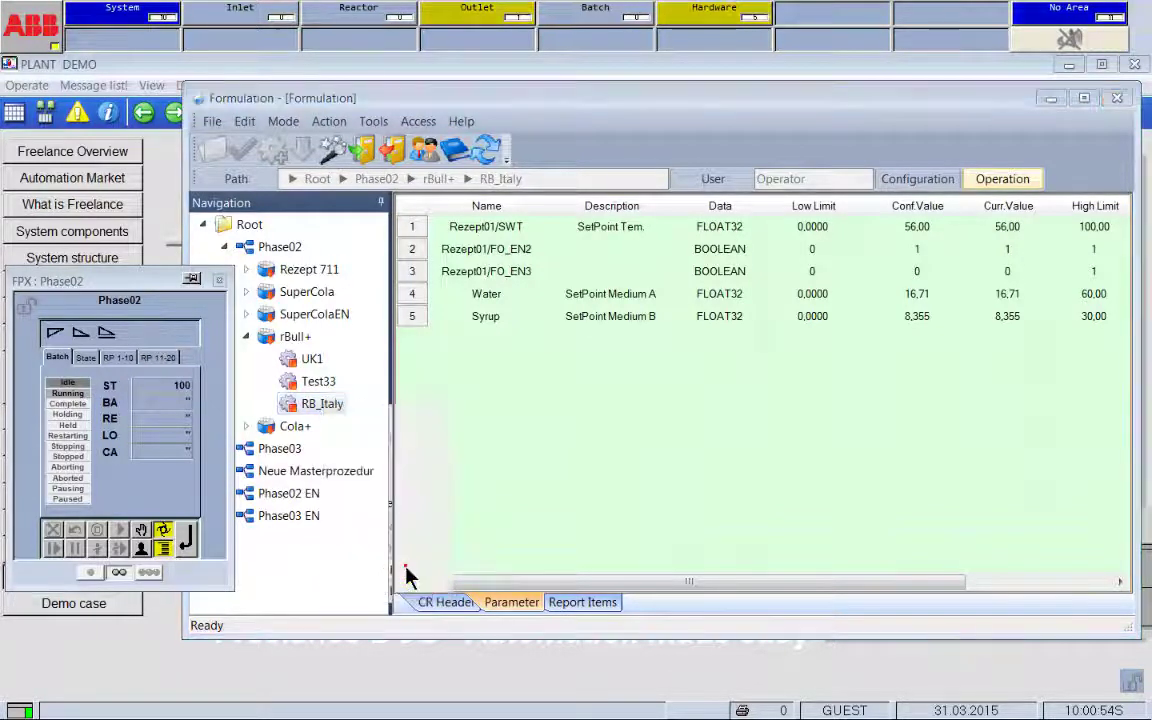
# - Open rBull-37.xls, check batch name RB_Italy in F5 and start time in F7, then view the Event Record
pyautogui.click(790, 255)
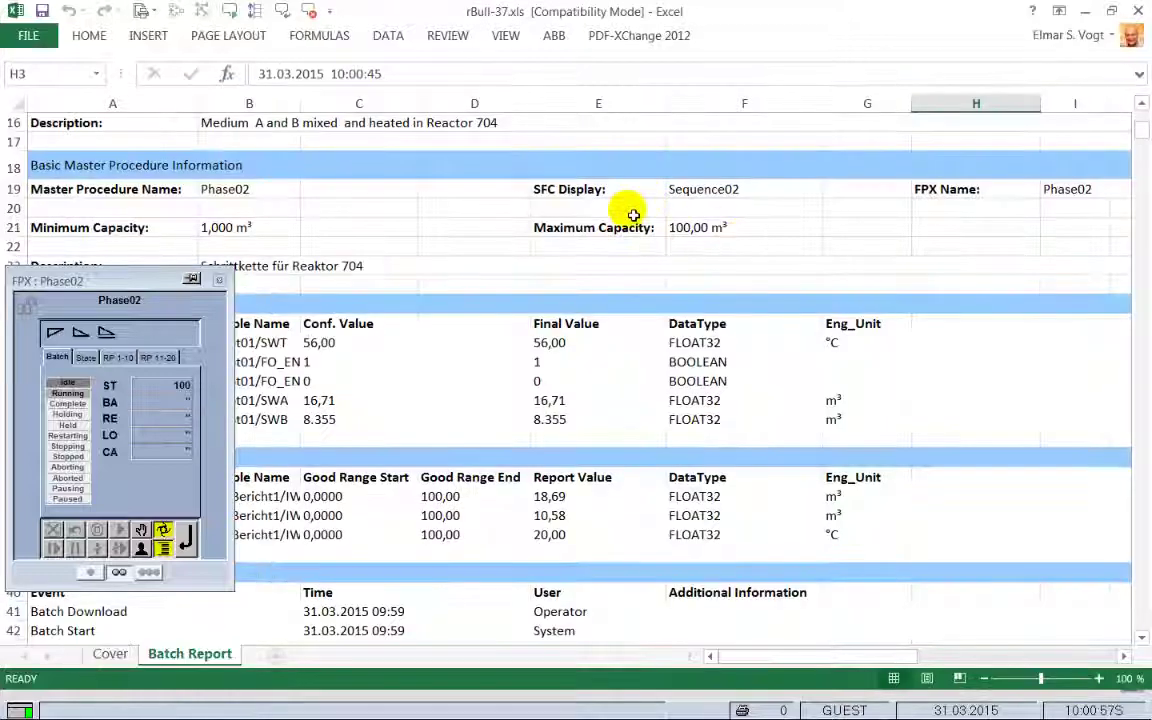
pyautogui.scroll(5, 633, 215)
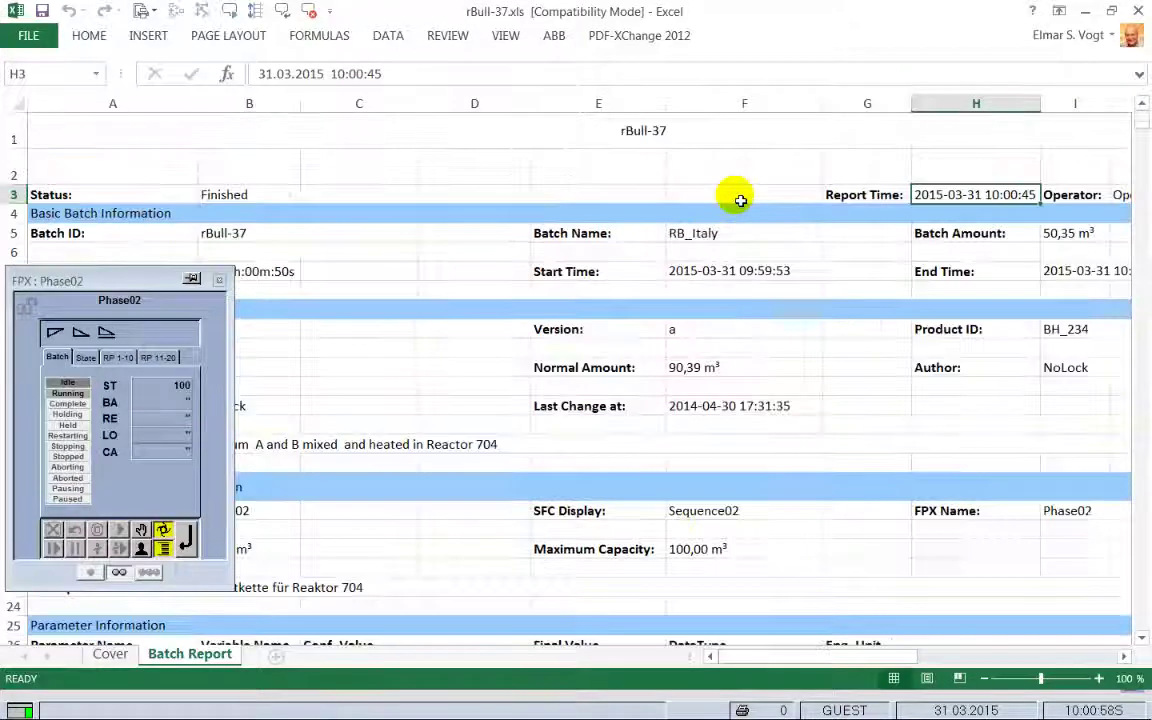
pyautogui.click(711, 233)
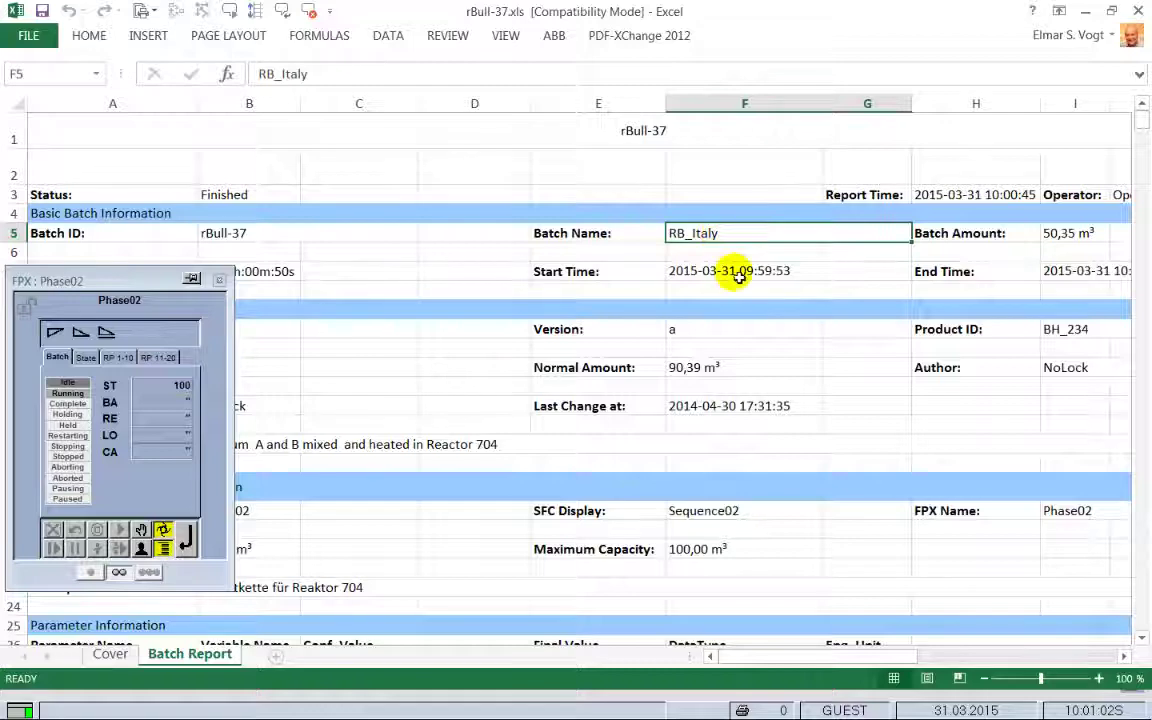
pyautogui.click(733, 271)
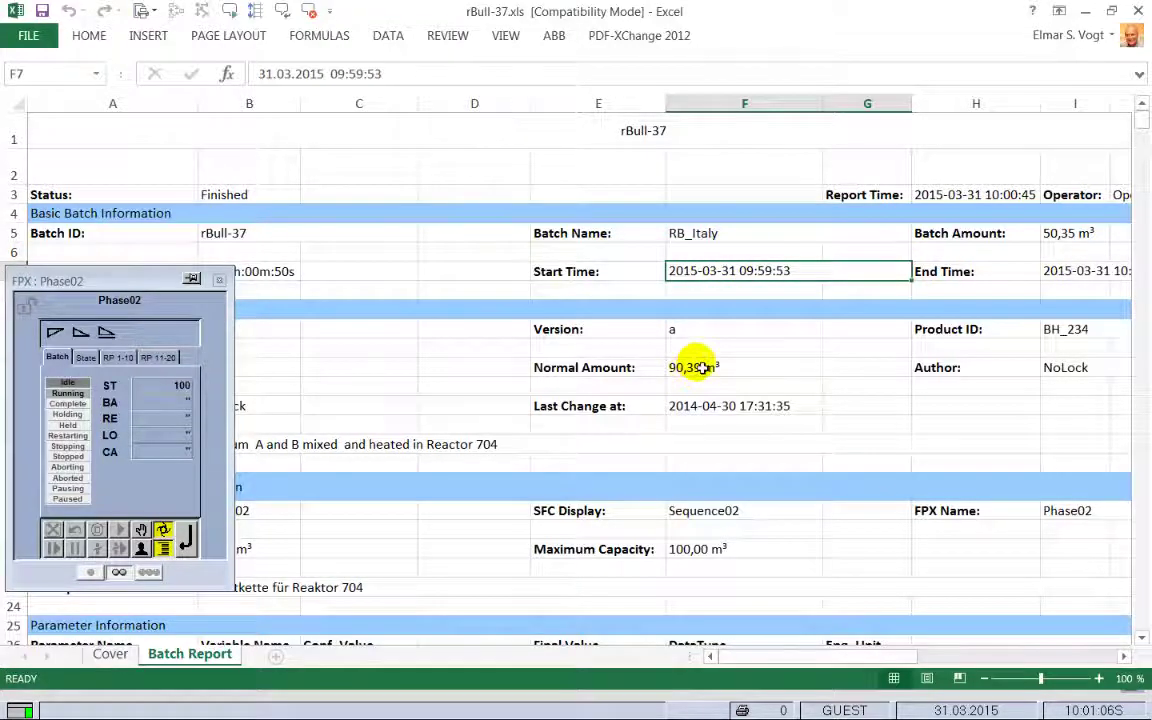
pyautogui.scroll(-6, 705, 368)
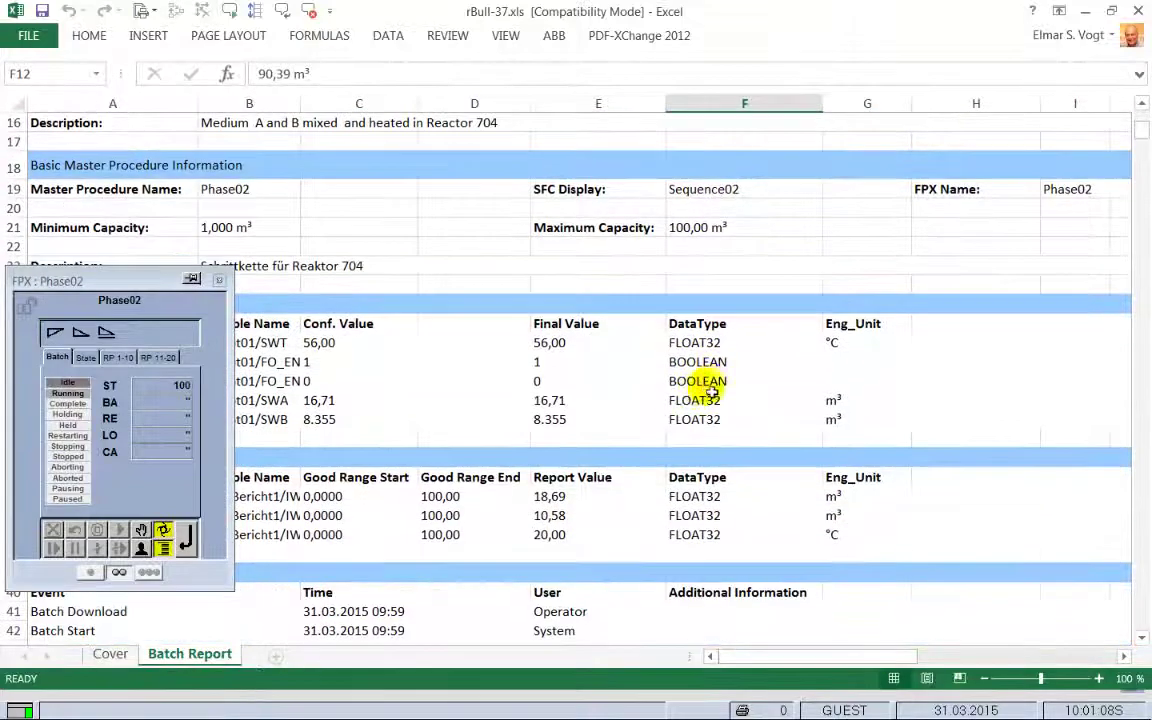
pyautogui.scroll(-5, 744, 373)
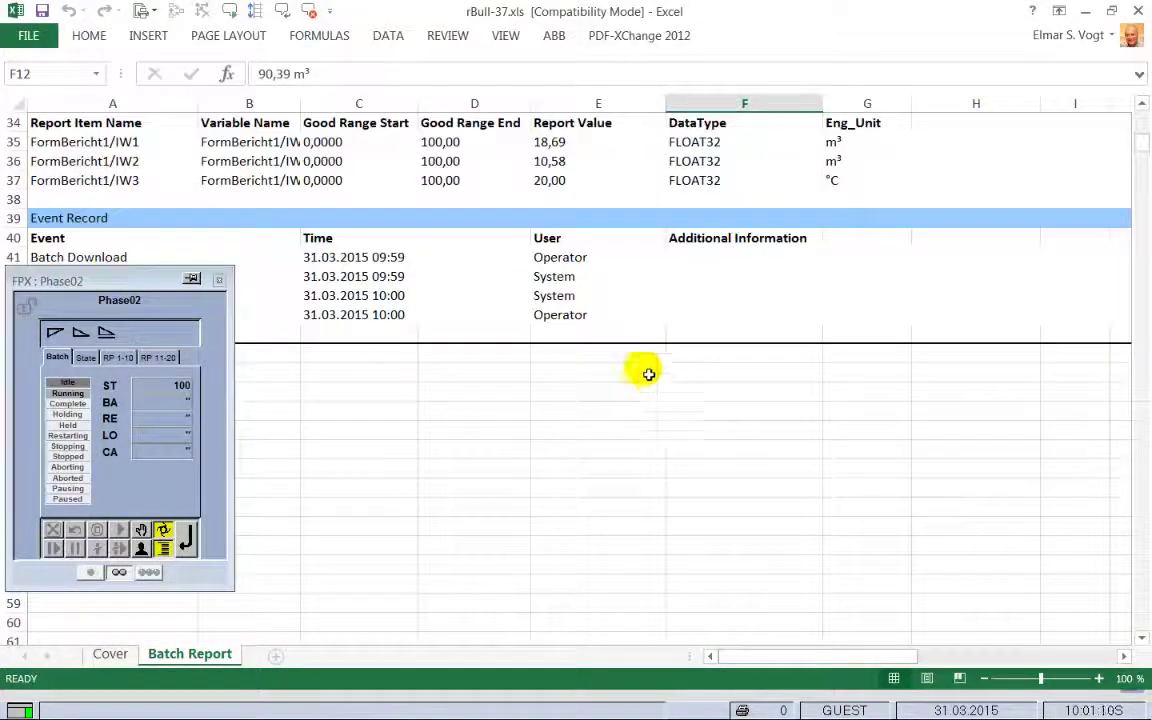